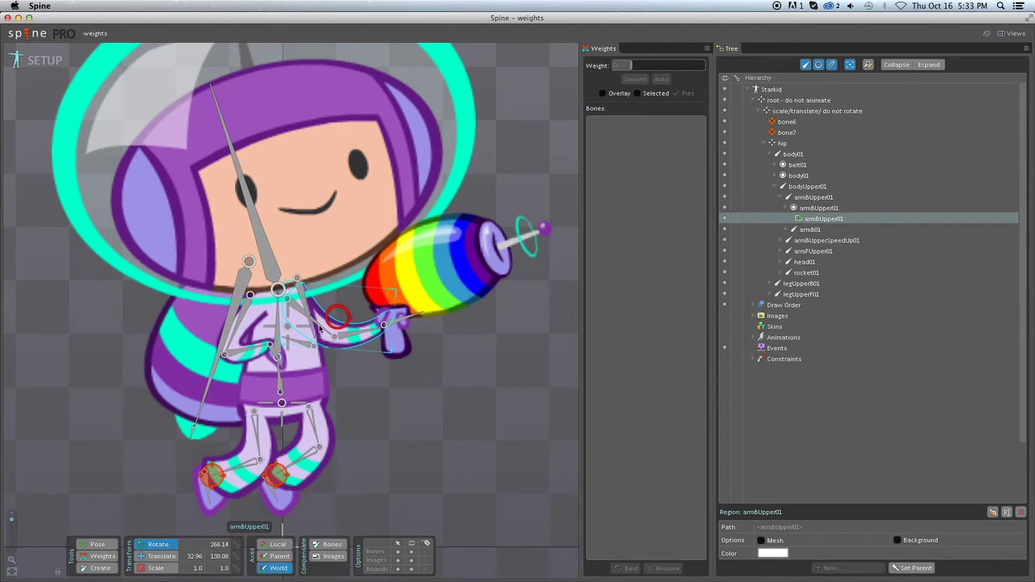
Rotate the armBUpper01 bone and then the armB01 forearm bone of the arm holding the ray gun to test its bending.
left_click(317, 324)
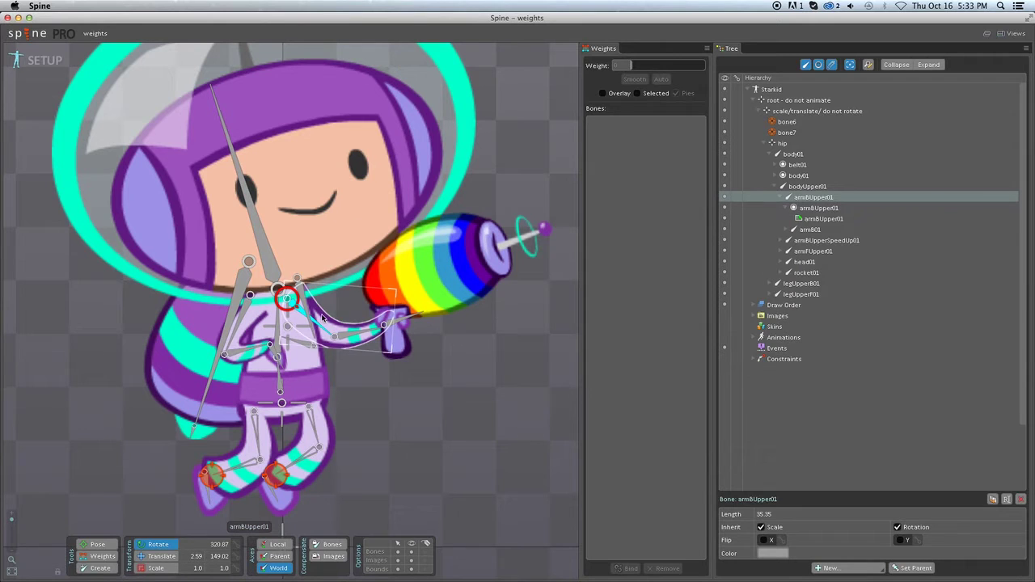
left_click_drag(418, 428, 423, 315)
left_click(351, 333)
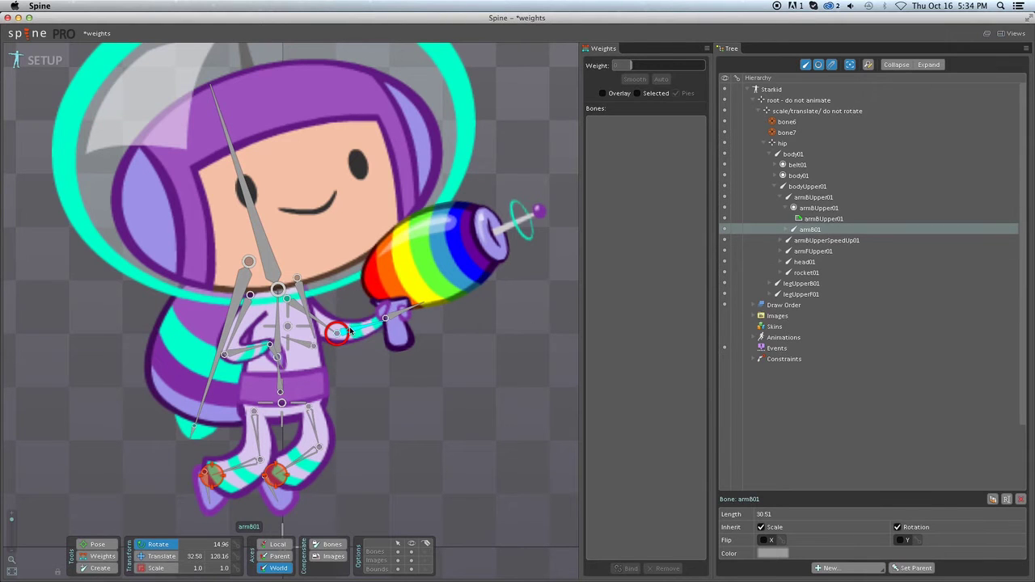
left_click_drag(425, 427, 463, 468)
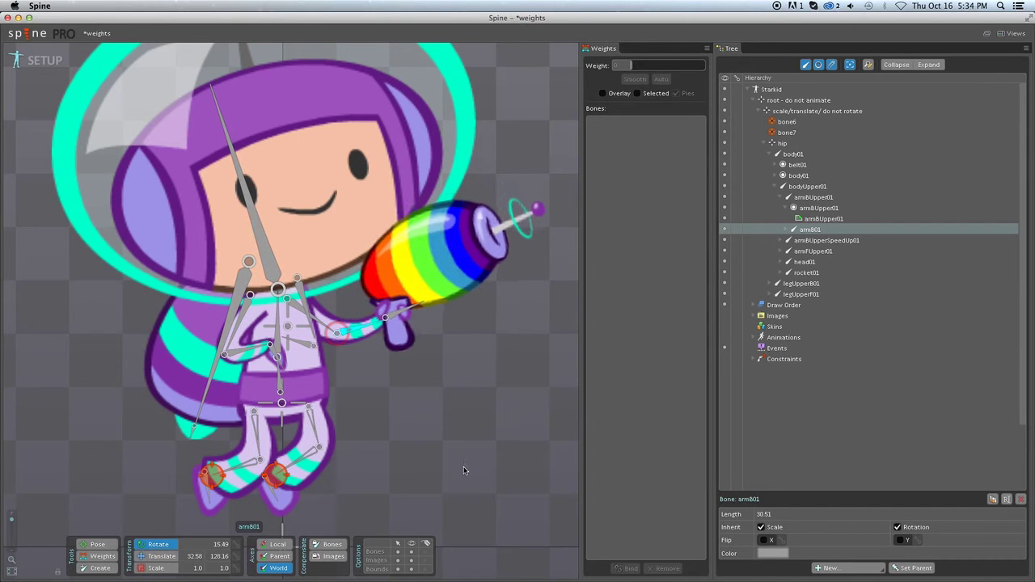
mouse_move(455, 425)
left_mouse_down()
mouse_move(467, 360)
mouse_move(487, 450)
mouse_move(462, 429)
left_mouse_up()
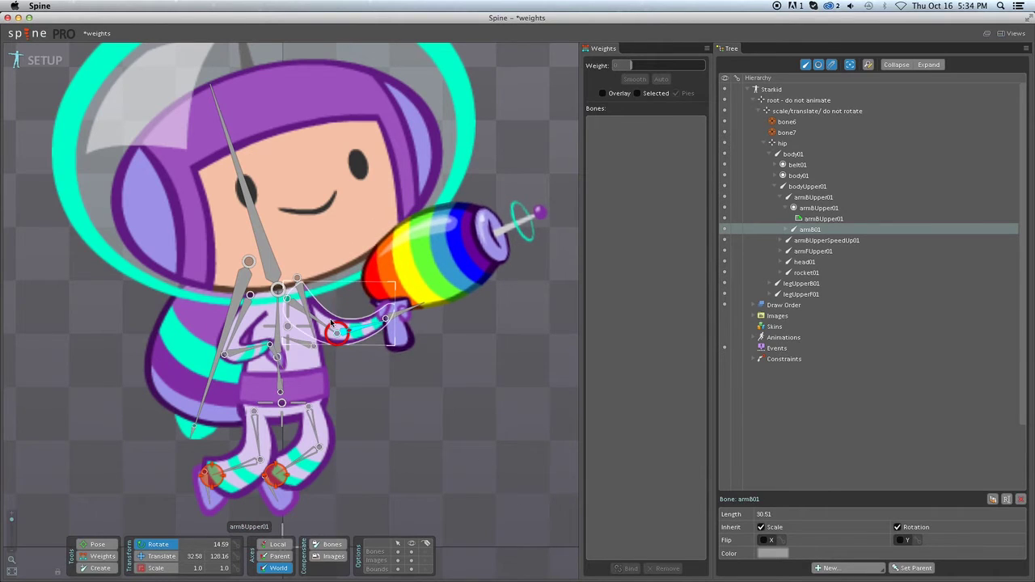
Convert the armBUpper01 arm image to a mesh and start editing the mesh.
left_click(365, 340)
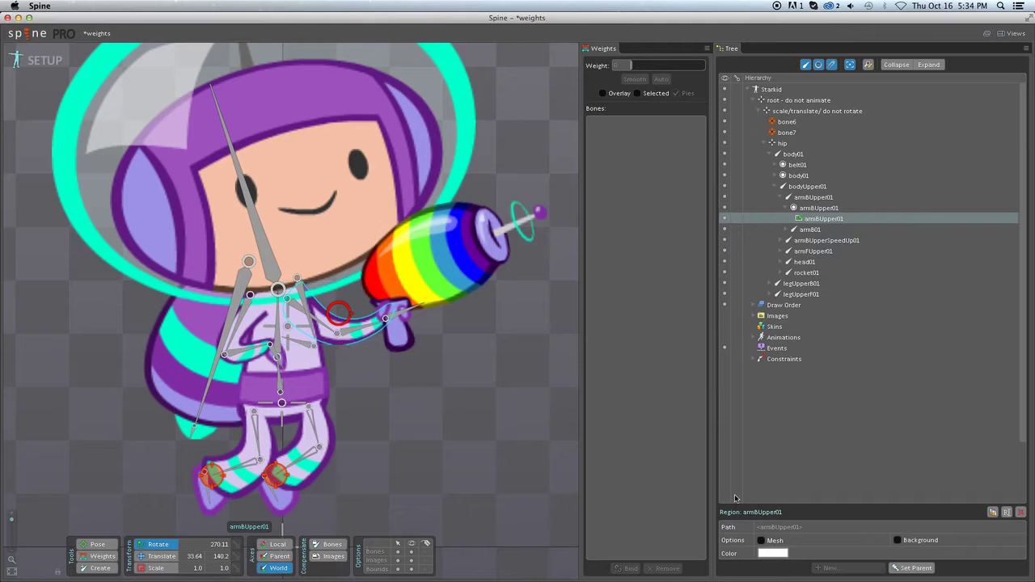
left_click(761, 540)
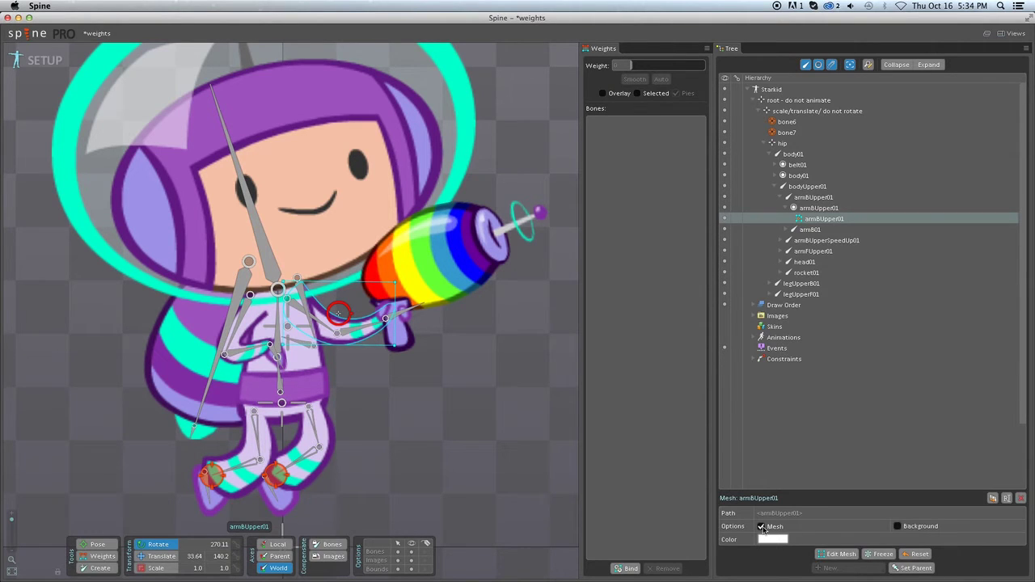
left_click(838, 555)
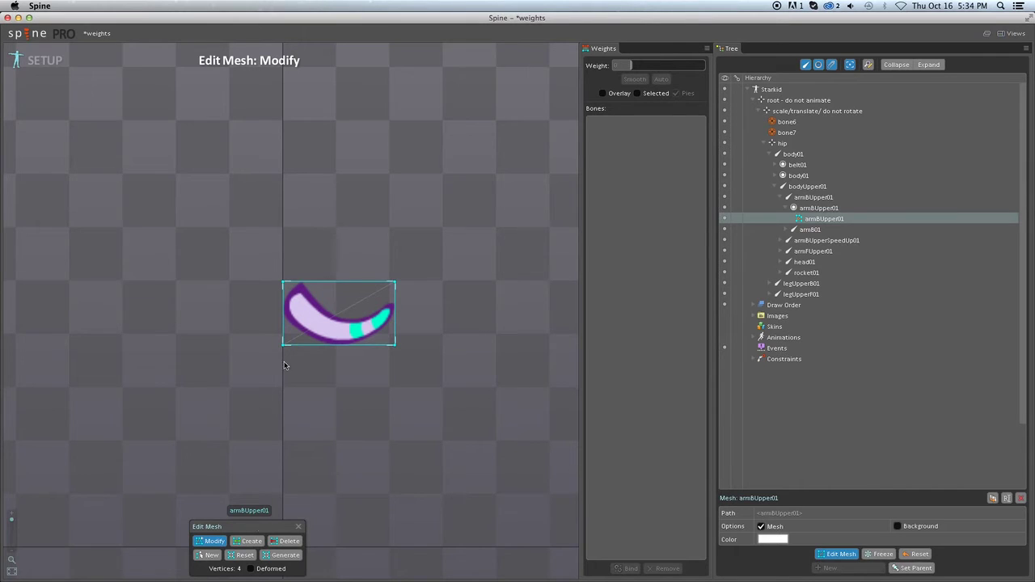
scroll(336, 356, "up", 5)
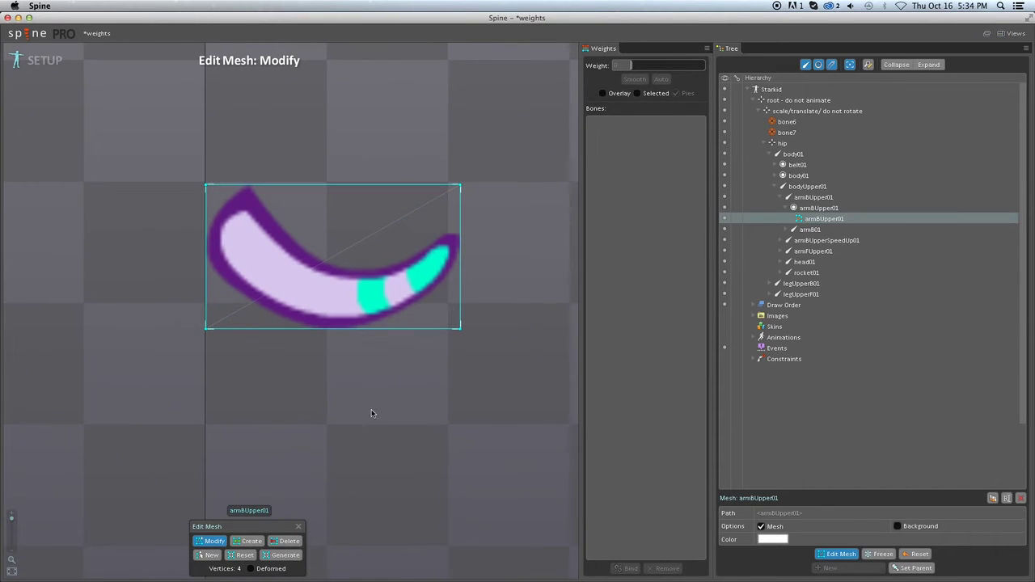
left_click(282, 555)
left_click(332, 258)
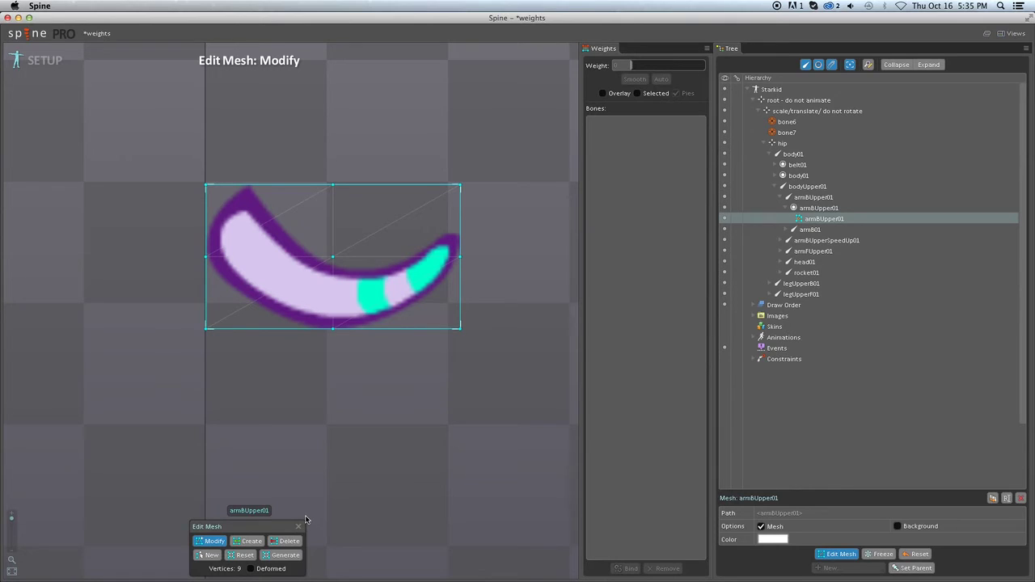
key("super+z")
Trace the arm's inner concave curve with connected mesh vertices from the shoulder tip to the wrist, spacing them closely at the elbow.
left_click(253, 540)
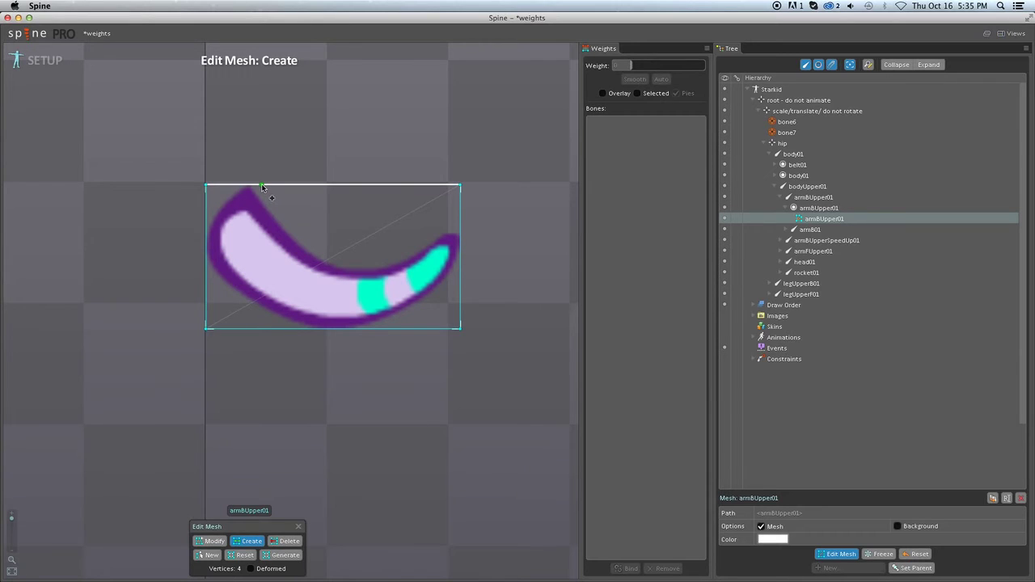
left_click_drag(261, 184, 286, 216)
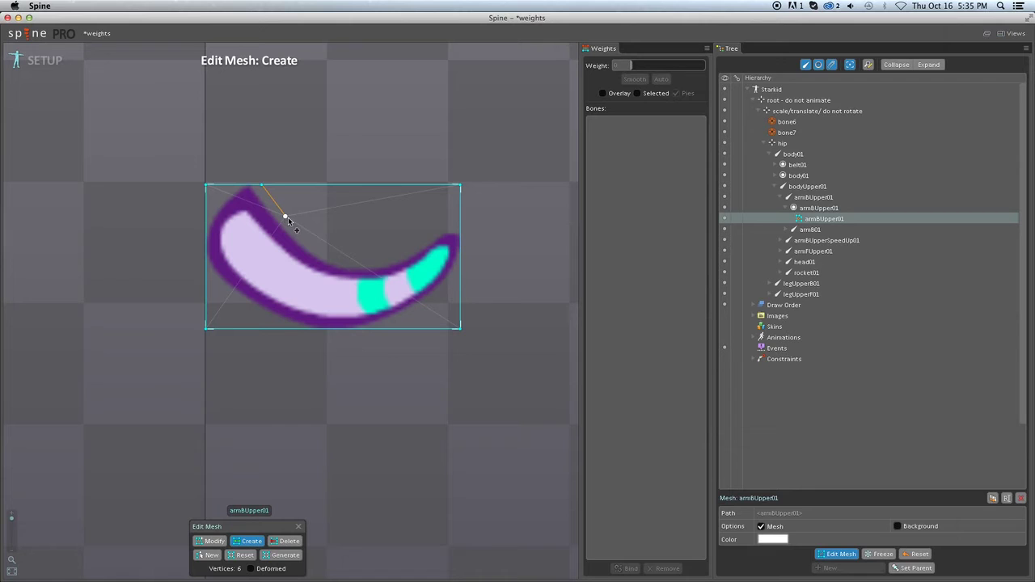
left_click(299, 233)
left_click(315, 249)
left_click(320, 252)
left_click(328, 256)
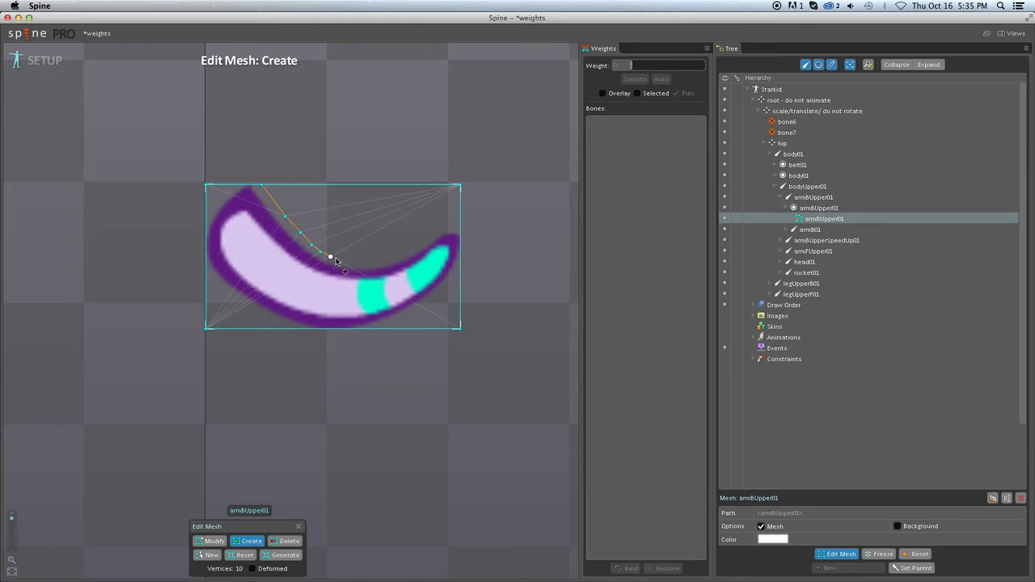
left_click(340, 260)
left_click(351, 262)
left_click(365, 264)
left_click(378, 263)
left_click(405, 254)
left_click(418, 249)
left_click_drag(426, 248, 437, 232)
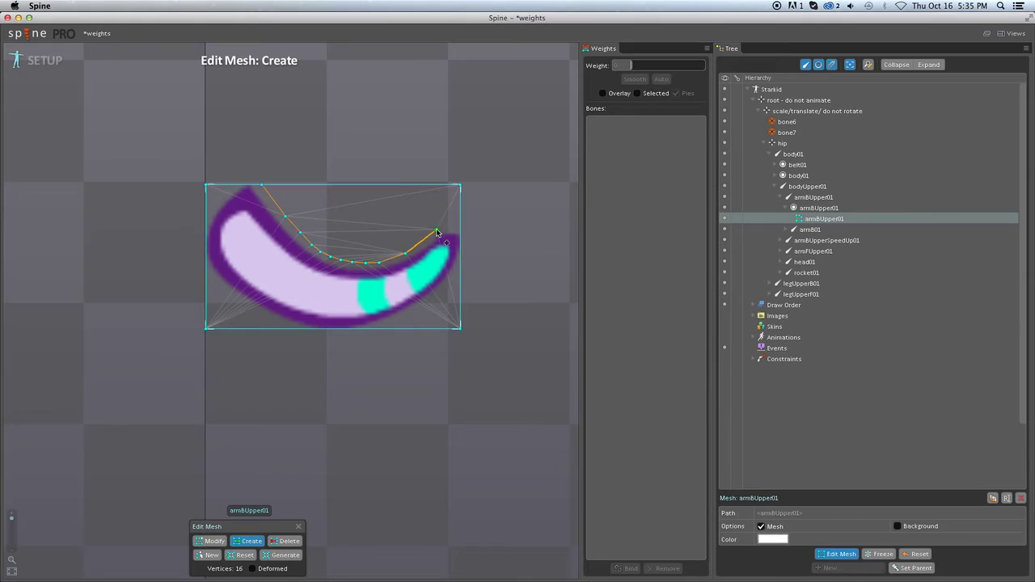
Continue the connected vertices around the wrist end and back along the arm's underside, with a dense group beneath the elbow.
left_click(460, 230)
left_click(460, 271)
left_click(444, 294)
left_click(415, 313)
left_click_drag(413, 315, 410, 317)
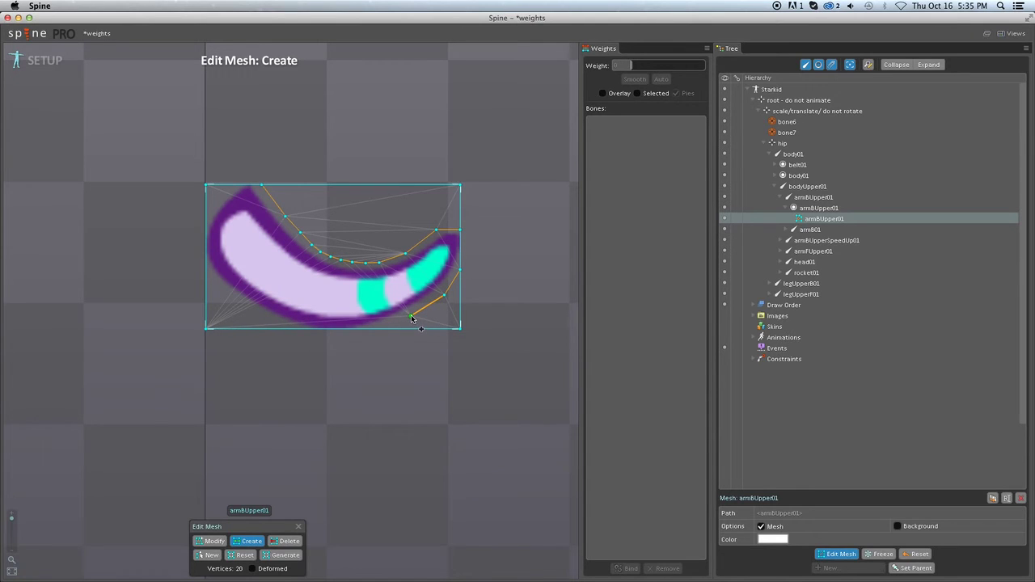
left_click(376, 327)
left_click(350, 329)
left_click(336, 329)
left_click(324, 329)
left_click(314, 329)
left_click(306, 329)
left_click(275, 321)
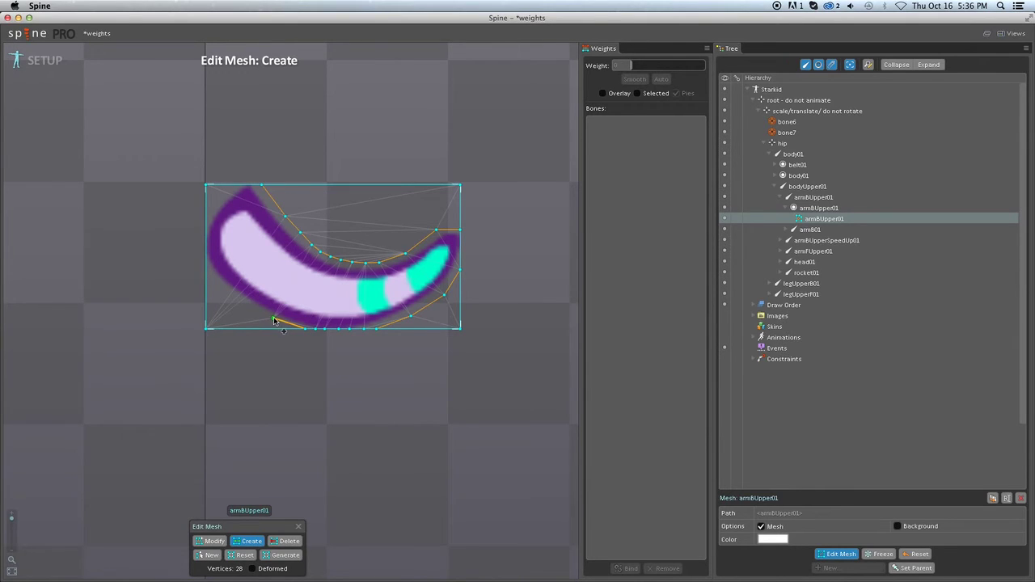
Finish the vertex outline around the rounded shoulder end up to the mesh's upper edge.
left_click(230, 294)
left_click(212, 276)
left_click(205, 269)
left_click(206, 202)
left_click(235, 185)
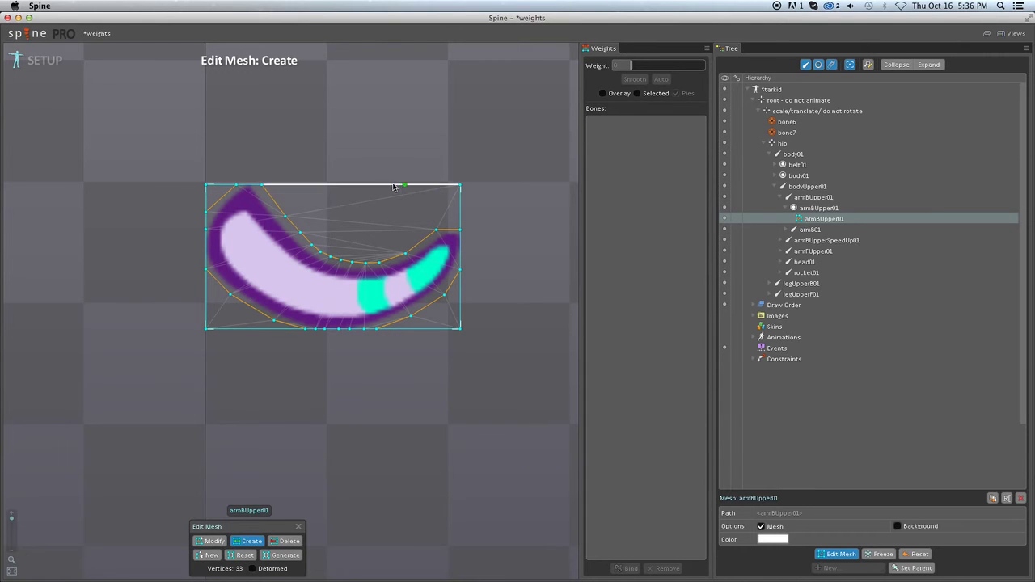
Delete the four original corner vertices and the outer edge spanning the concave side so the mesh hugs the arm.
left_click(284, 542)
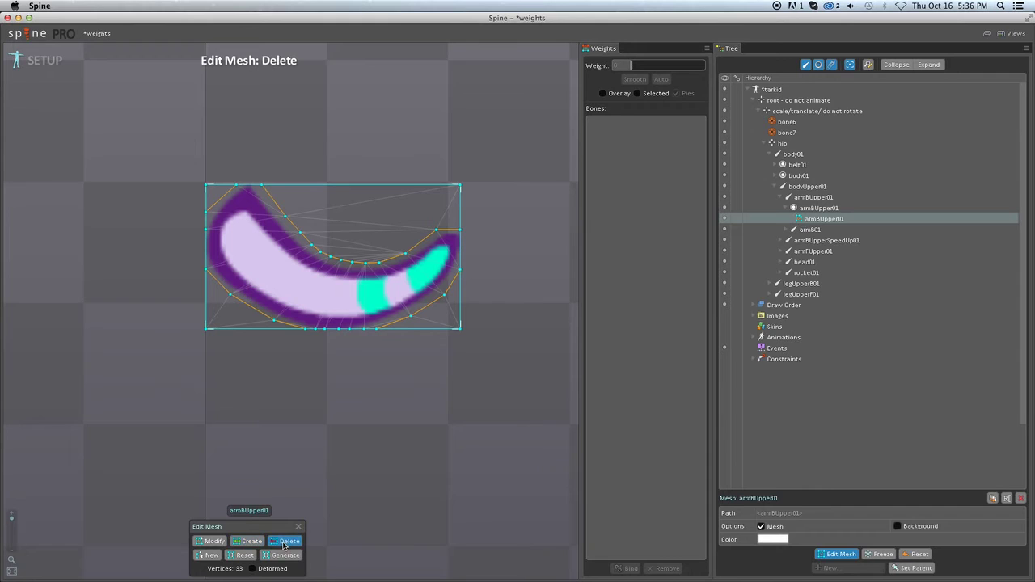
left_click(460, 187)
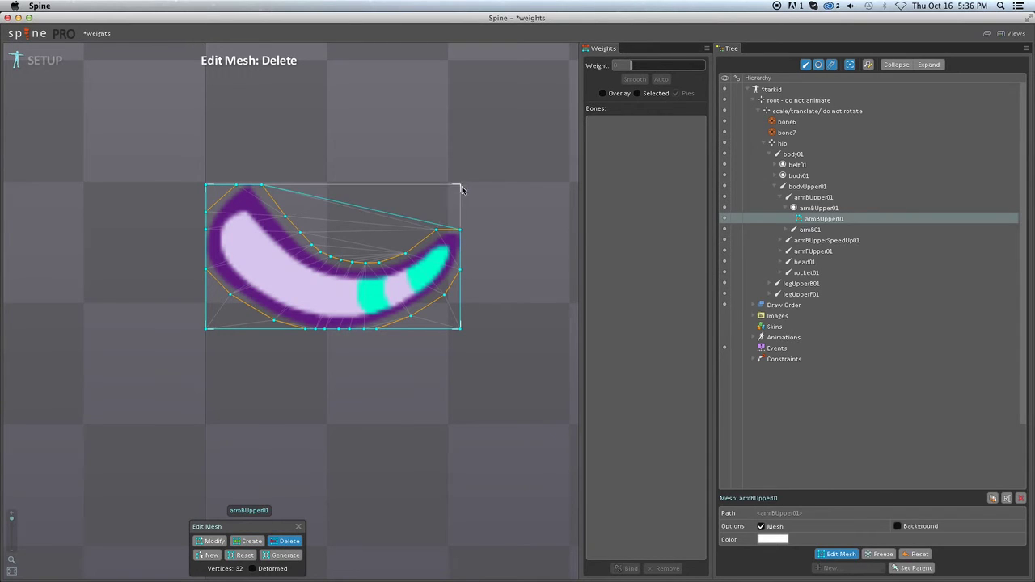
left_click(208, 189)
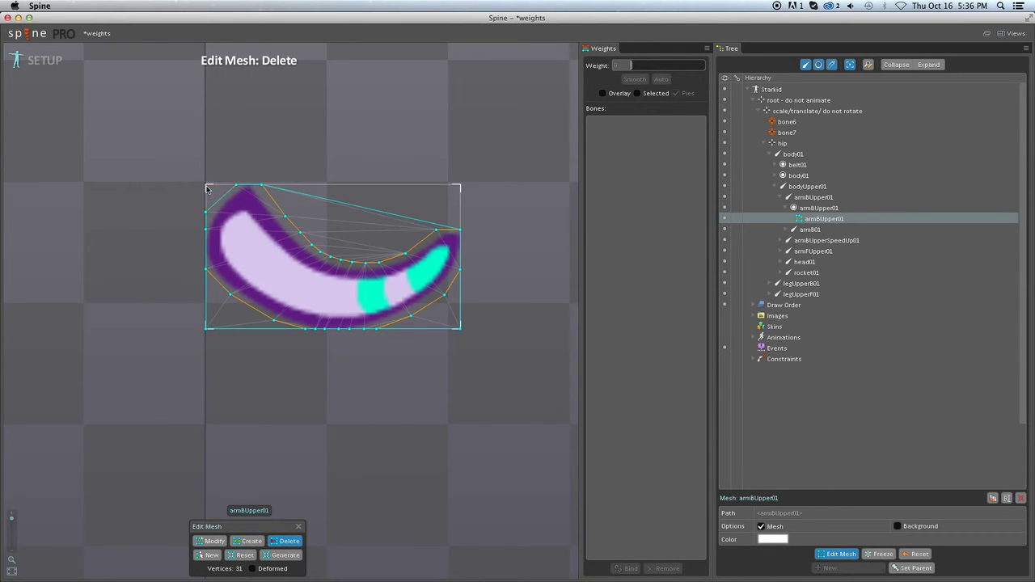
left_click(206, 329)
left_click(461, 329)
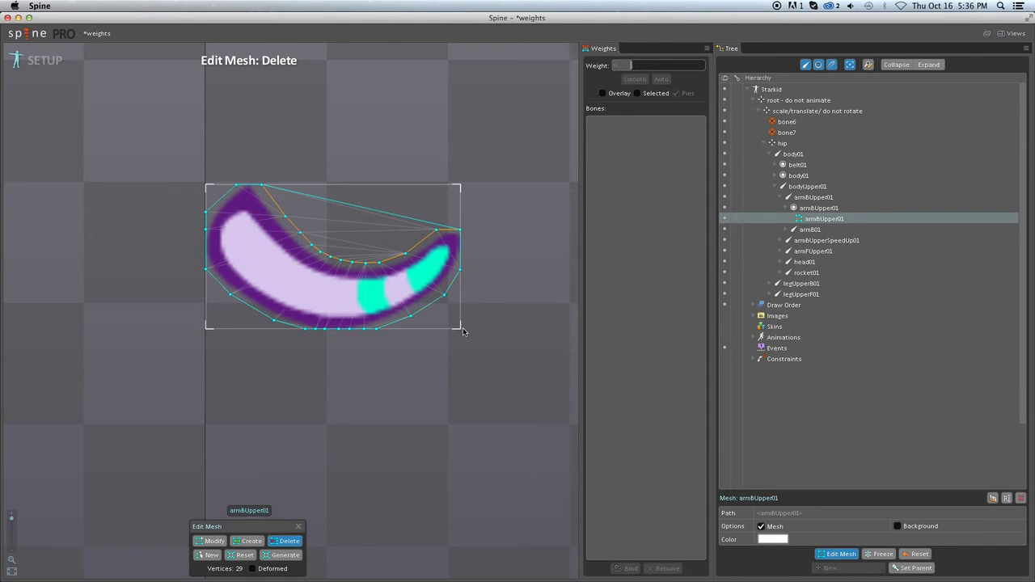
left_click(357, 209)
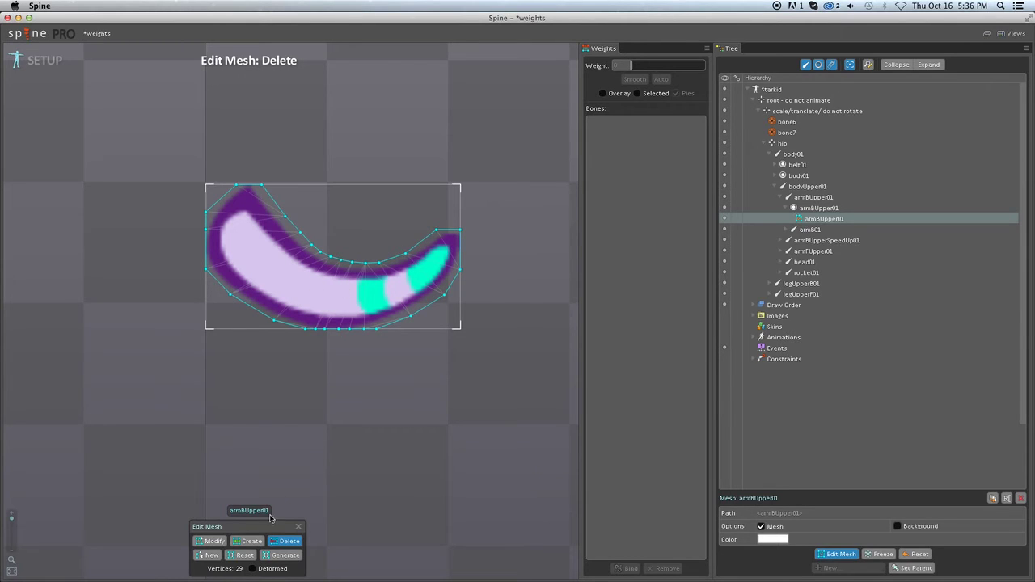
Create a row of interior vertices just inside the arm's lower outline around the elbow.
left_click(246, 541)
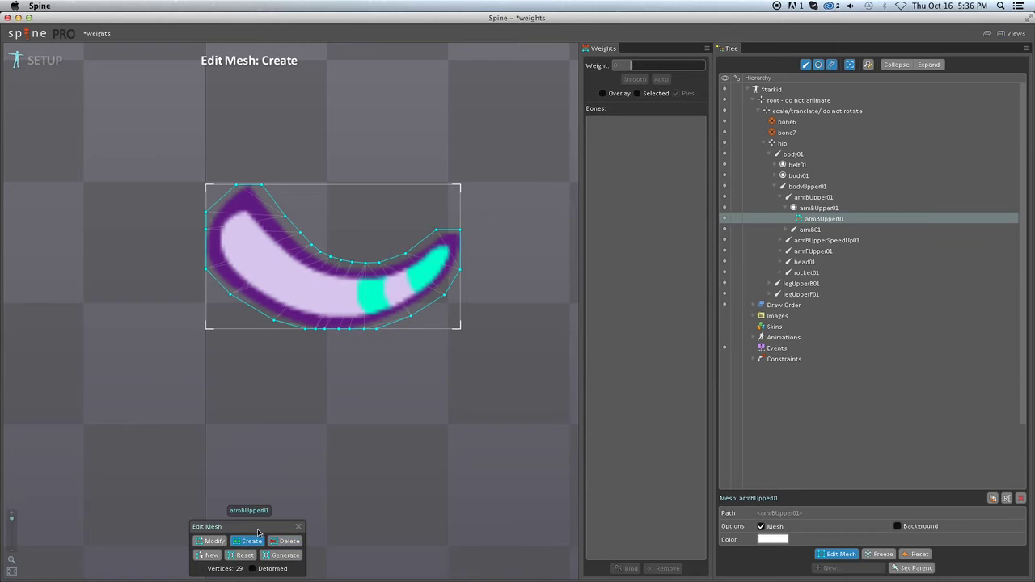
left_click(302, 315)
left_click(318, 316)
left_click(326, 317)
left_click(334, 317)
left_click(350, 317)
left_click(365, 315)
left_click(379, 317)
left_click(288, 308)
Create a second row of interior vertices just inside the arm's upper curve, from the elbow to the first stripe.
left_click(302, 261)
left_click(313, 266)
left_click(330, 276)
left_click(352, 275)
left_click(363, 275)
left_click(374, 276)
left_click(382, 285)
Fill the middle of the elbow area between the two rows with more interior vertices.
left_click(353, 290)
left_click(330, 286)
left_click(317, 282)
left_click(305, 278)
left_click(304, 309)
left_click(316, 306)
left_click(340, 300)
left_click(321, 295)
left_click(252, 282)
key("ctrl+z")
key("ctrl+z")
Add one more interior elbow vertex, then nudge the elbow vertices into place and finish editing the mesh.
left_click(313, 282)
left_click(211, 543)
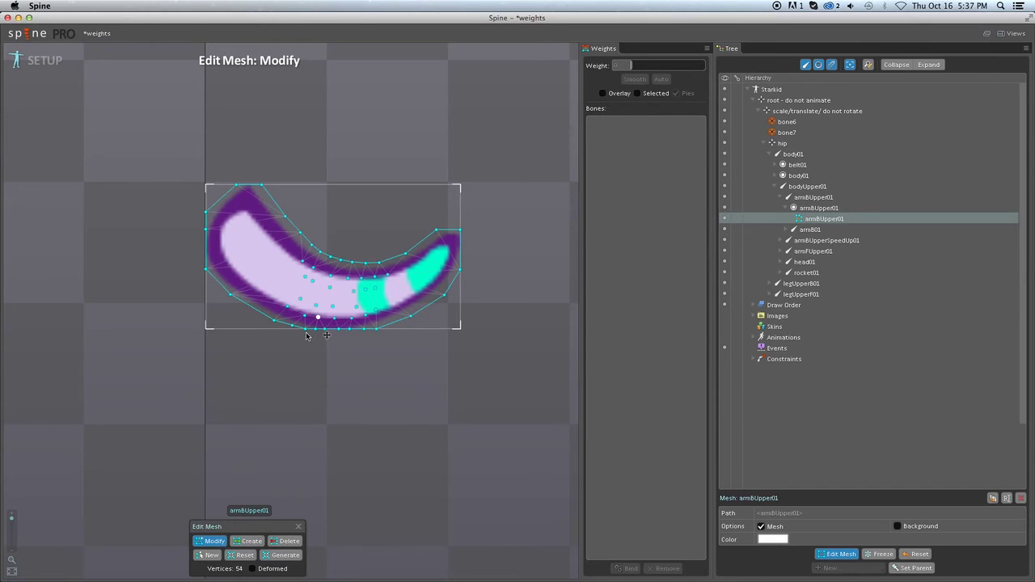
left_click(314, 281)
left_click_drag(319, 284, 327, 285)
left_click(353, 292)
left_click(306, 377)
left_click(832, 554)
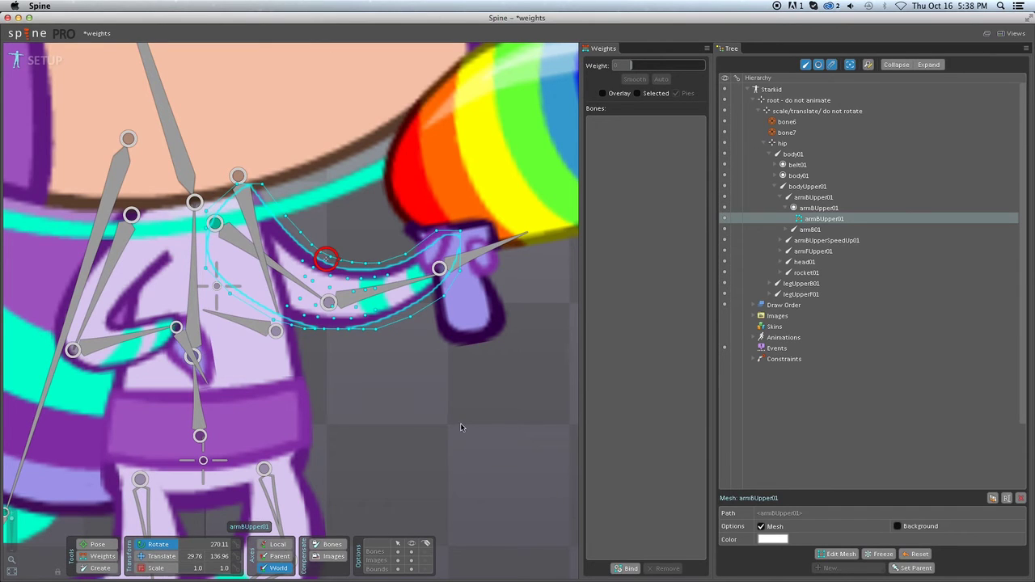
Activate the Weights tool, close and reopen the Weights view, and reselect the armBUpper01 mesh.
left_click(101, 558)
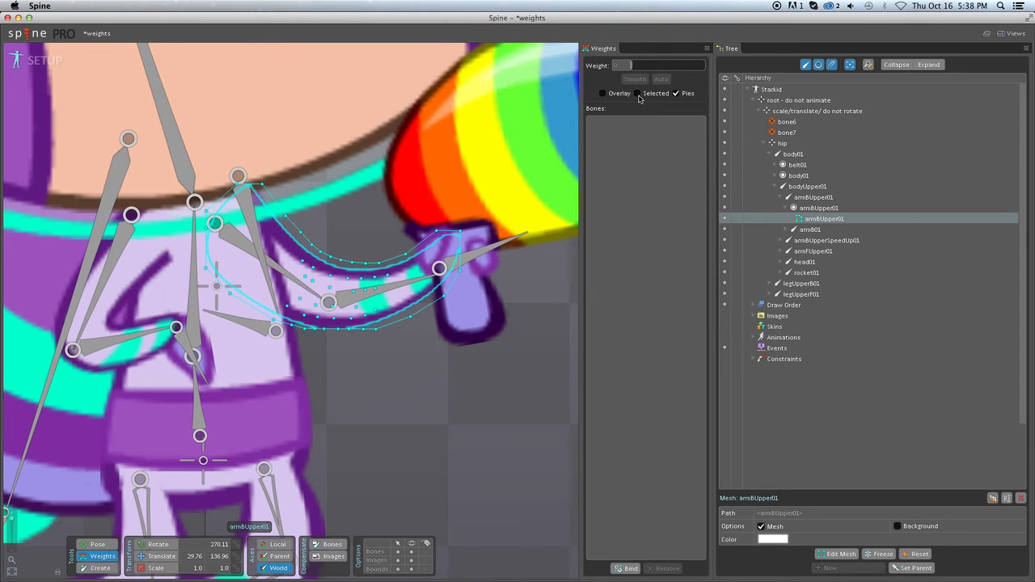
left_click(706, 47)
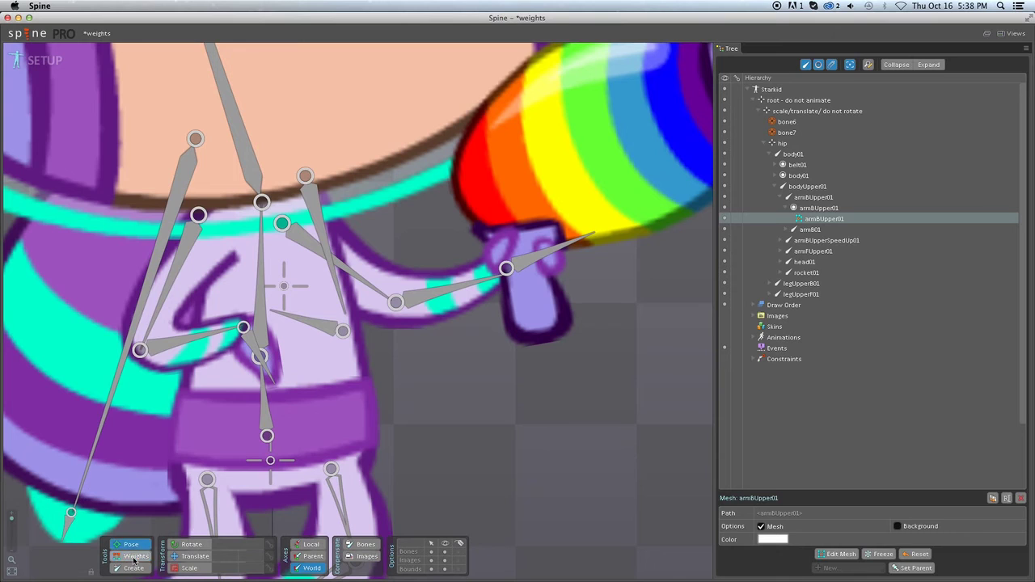
left_click(1017, 34)
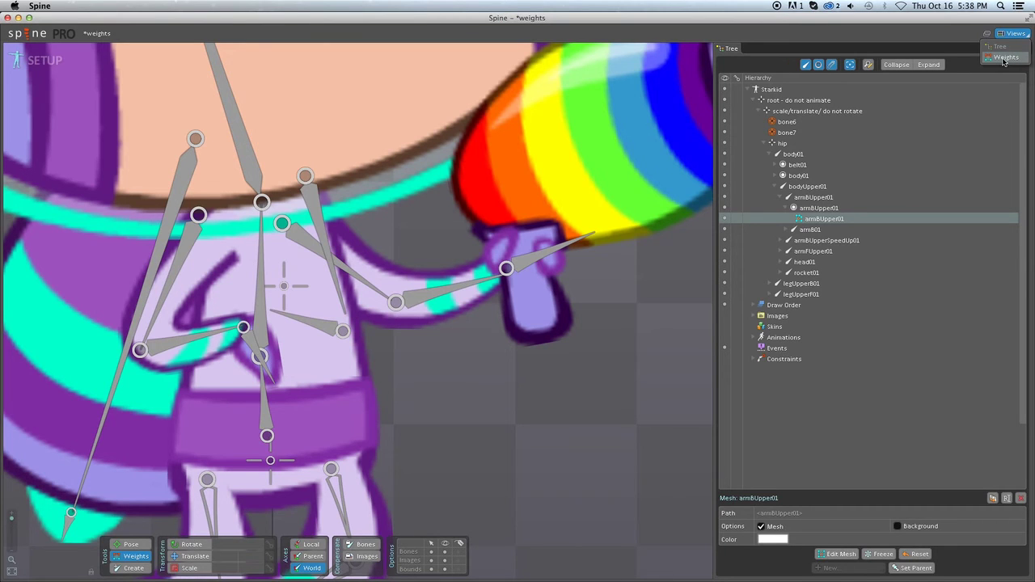
left_click(1004, 58)
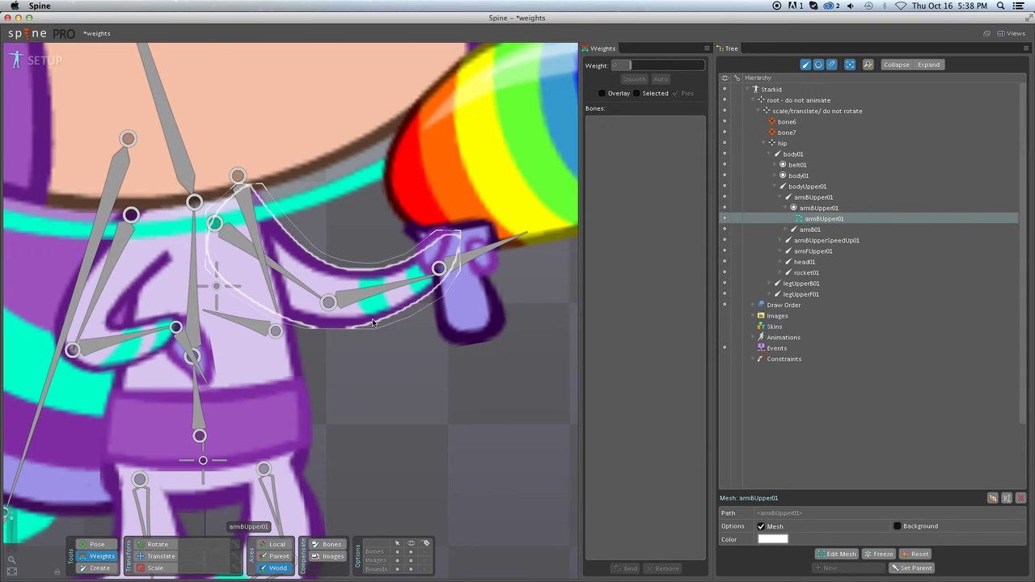
left_click(373, 321)
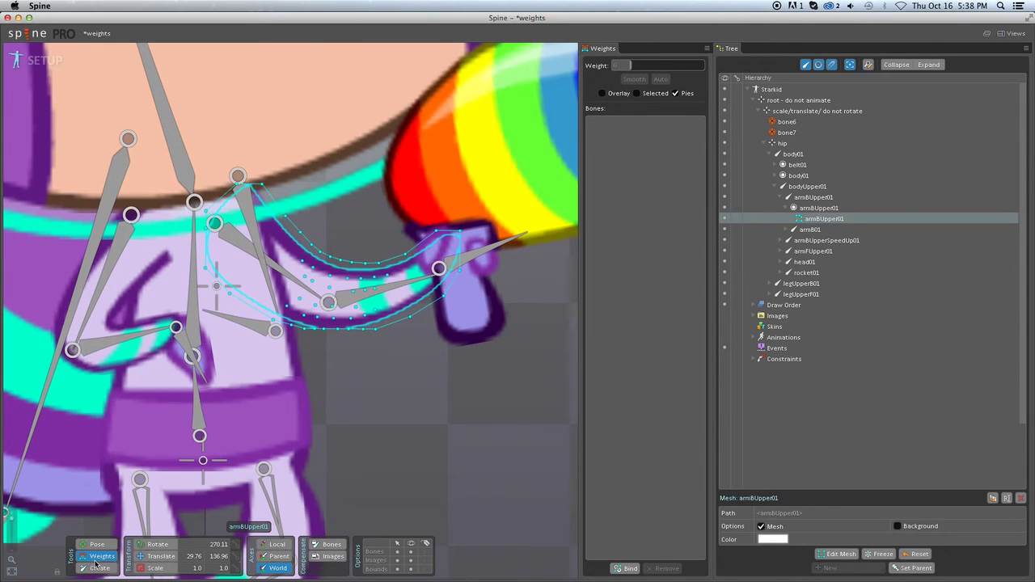
Bind the armB01 and armBUpper01 bones to the arm mesh and compute its vertex weights automatically.
left_click(628, 569)
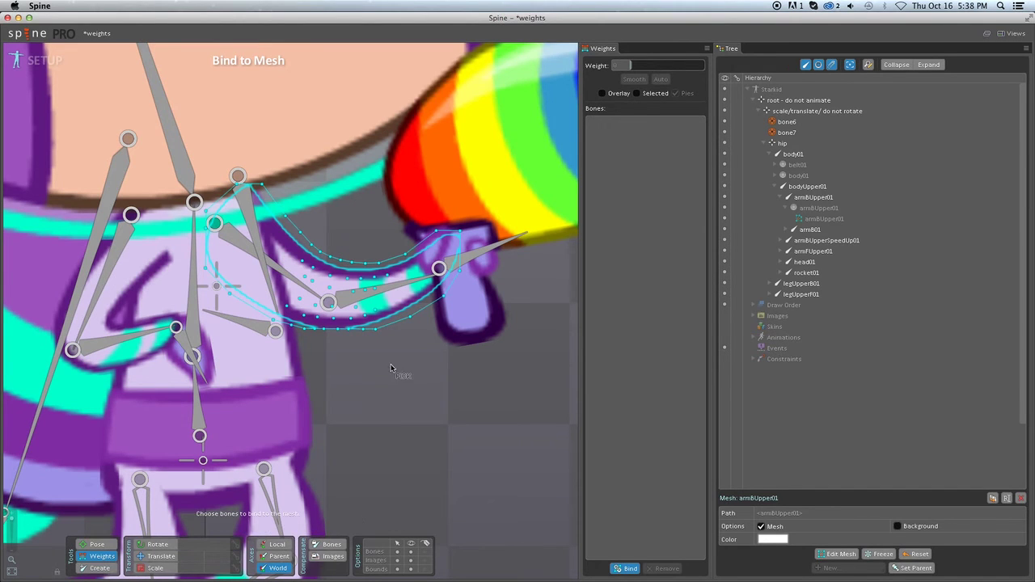
left_click(360, 300)
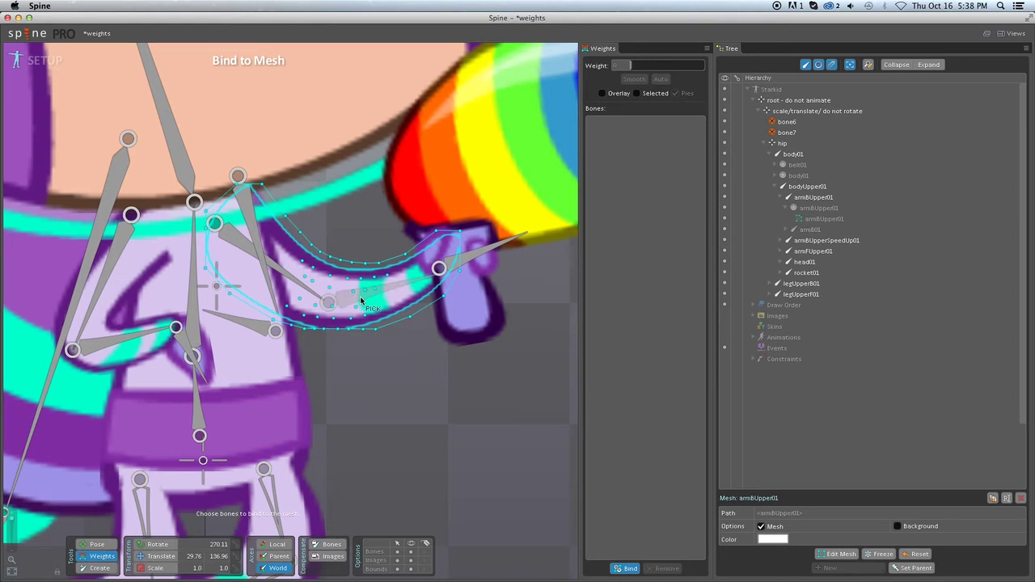
left_click(282, 275)
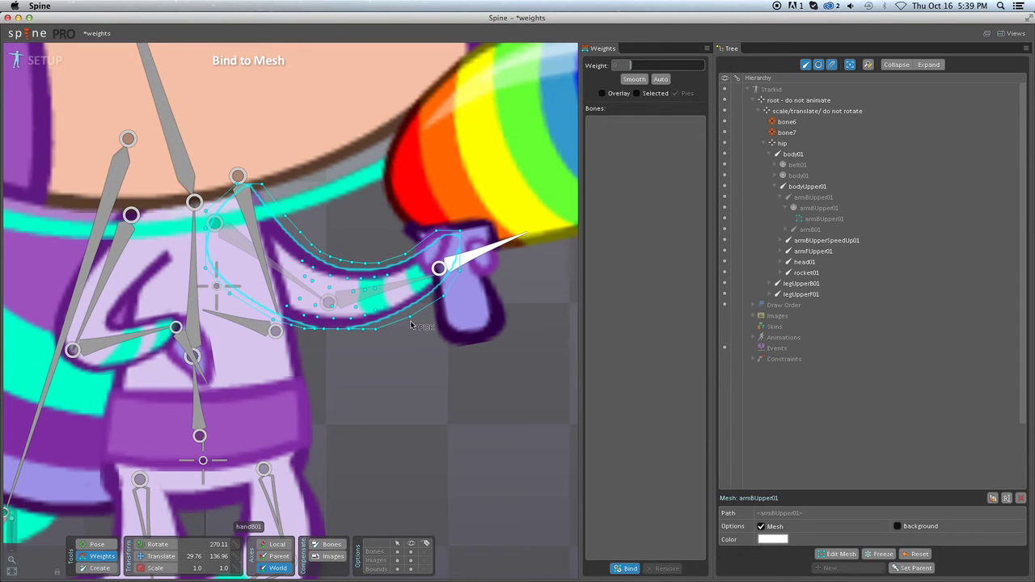
left_click(660, 79)
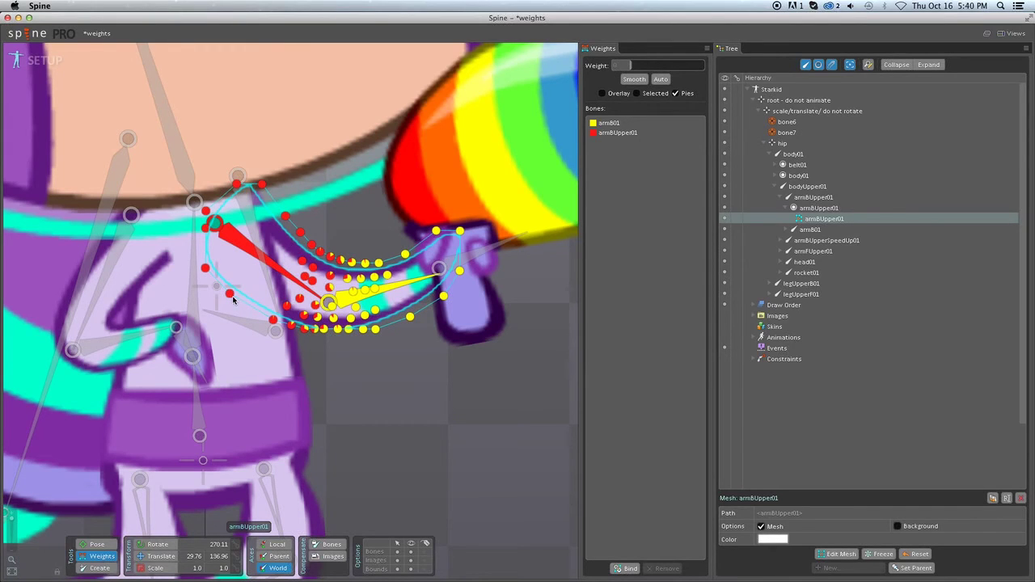
Set the armB01 weight of the interior vertex just above the forearm bone to about 92.
left_click(360, 279)
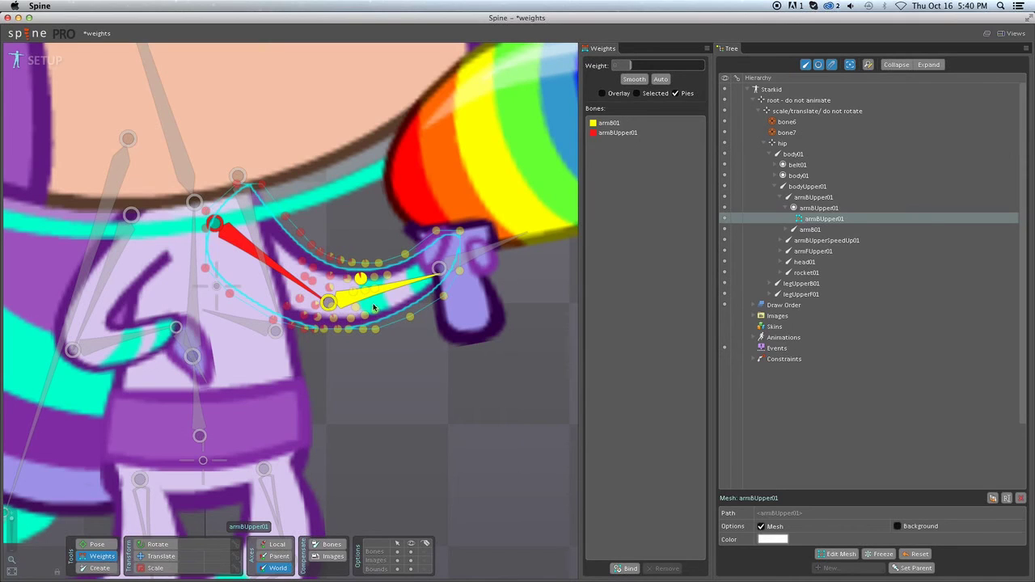
left_click(612, 123)
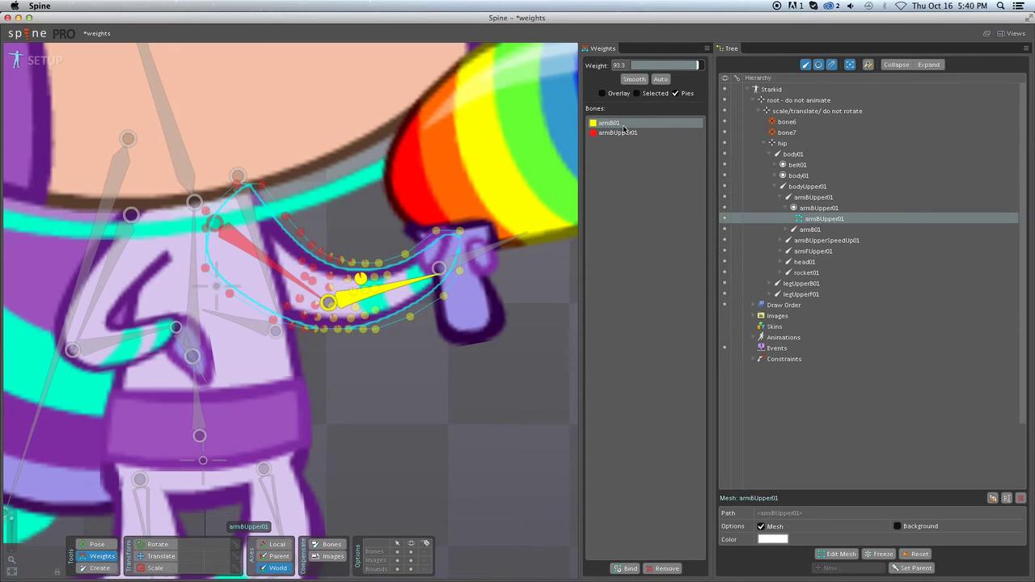
left_click_drag(698, 65, 668, 68)
left_click_drag(379, 388, 374, 419)
left_click_drag(376, 421, 403, 373)
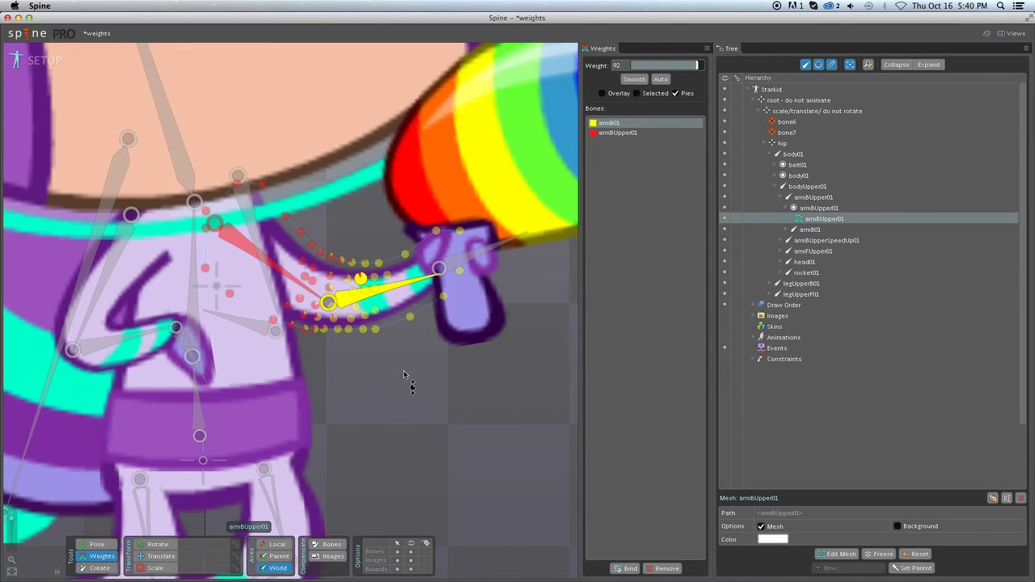
Select the lower outline vertex near the cyan forearm stripe and compare its armB01 and armBUpper01 weights.
left_click(375, 330)
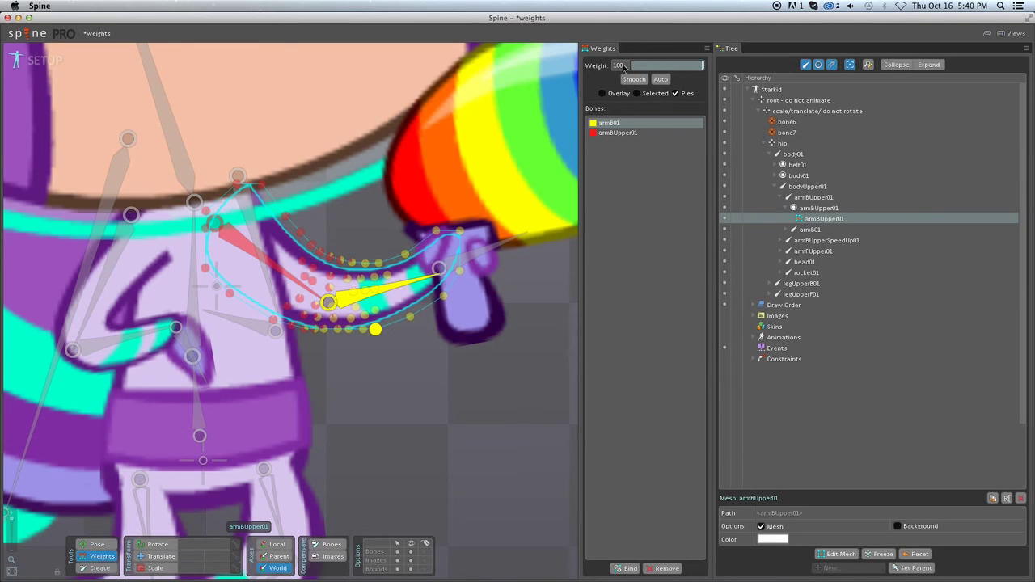
left_click(608, 133)
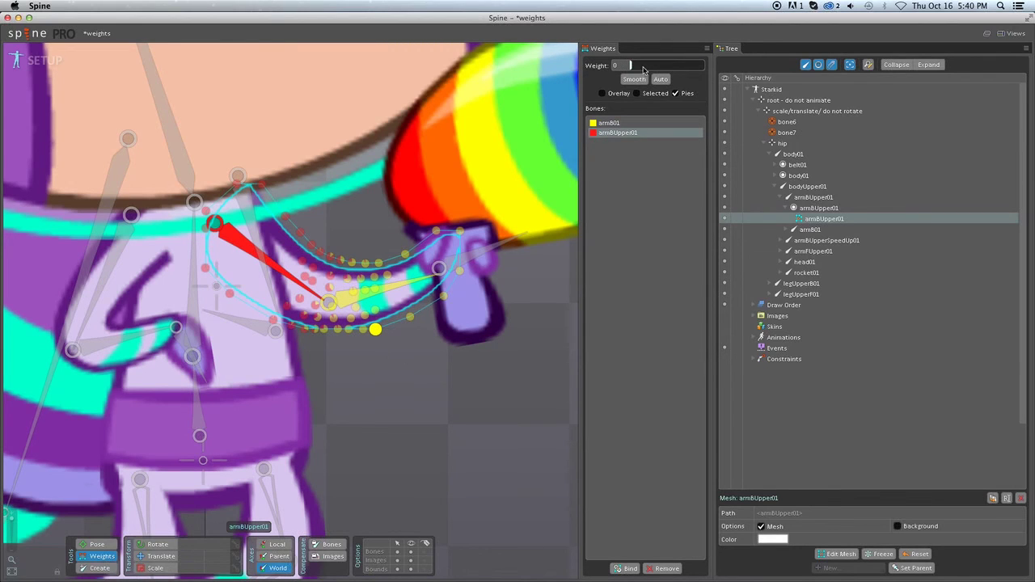
mouse_move(632, 66)
left_mouse_down()
mouse_move(664, 68)
mouse_move(629, 68)
left_mouse_up()
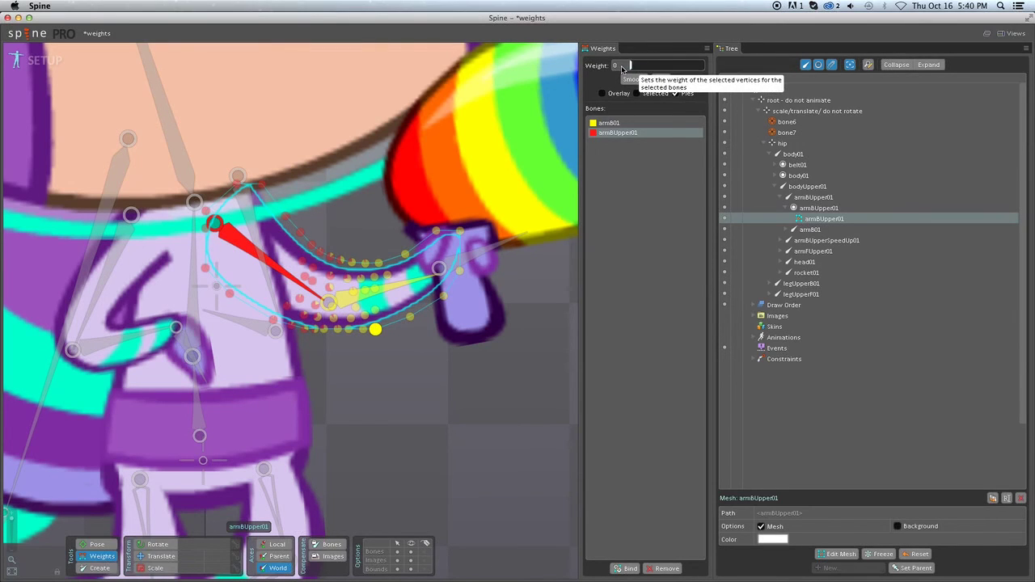
left_click(607, 125)
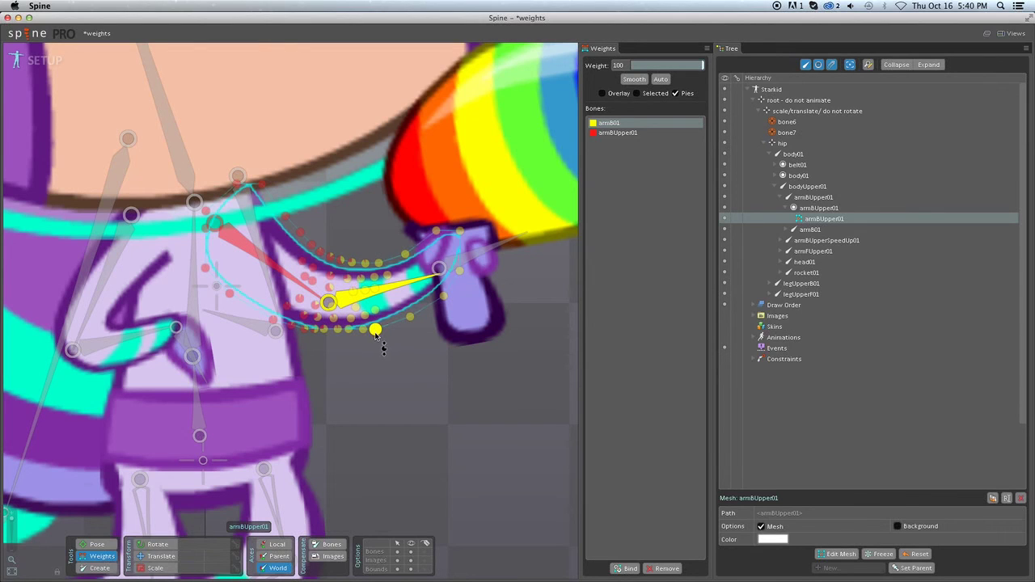
Vary the lower outline vertex's armBUpper01 weight, raising it to about 43 and lowering it again.
left_click(605, 133)
left_click_drag(391, 389, 397, 394)
left_click_drag(415, 354, 431, 390)
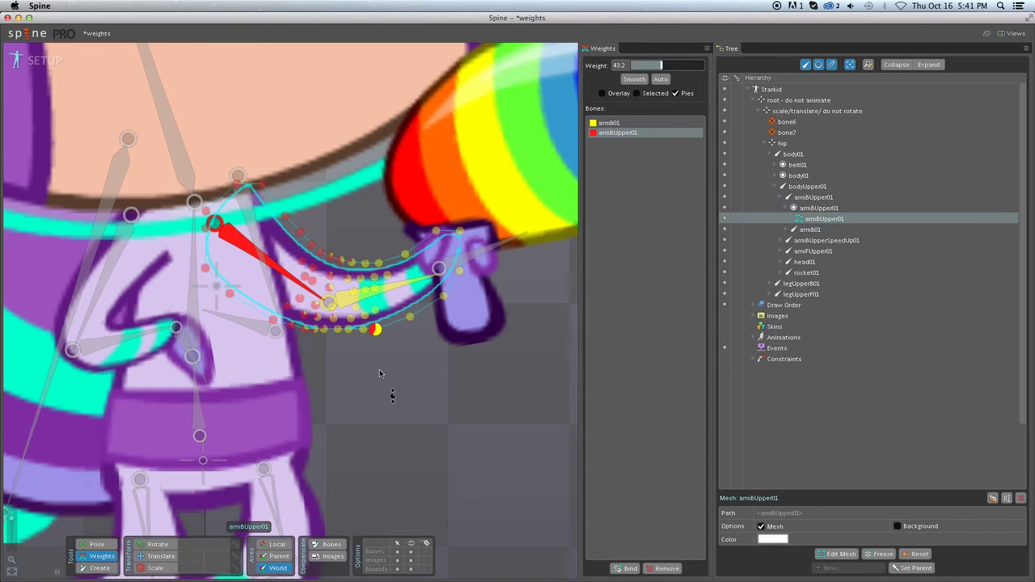
left_click_drag(397, 360, 395, 407)
Rotate the armB01 bone upward to about 47 degrees to test how the elbow bends.
left_click(152, 545)
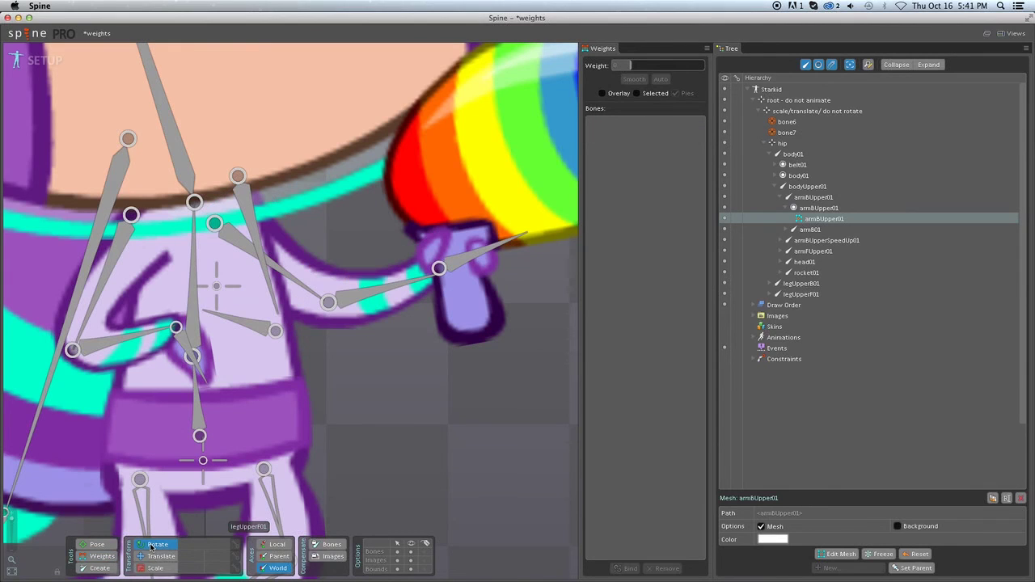
left_click(369, 296)
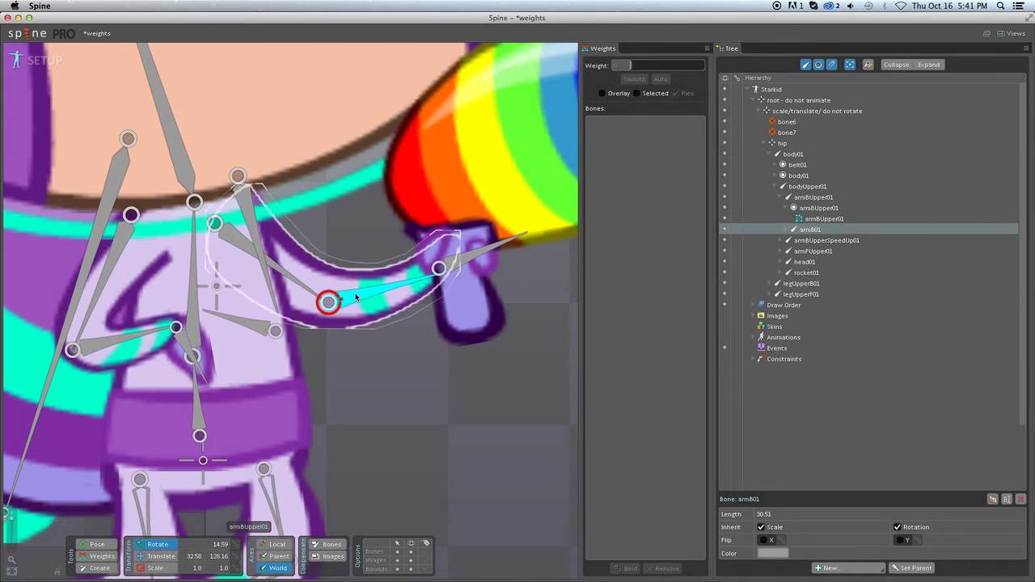
left_click_drag(404, 376, 398, 322)
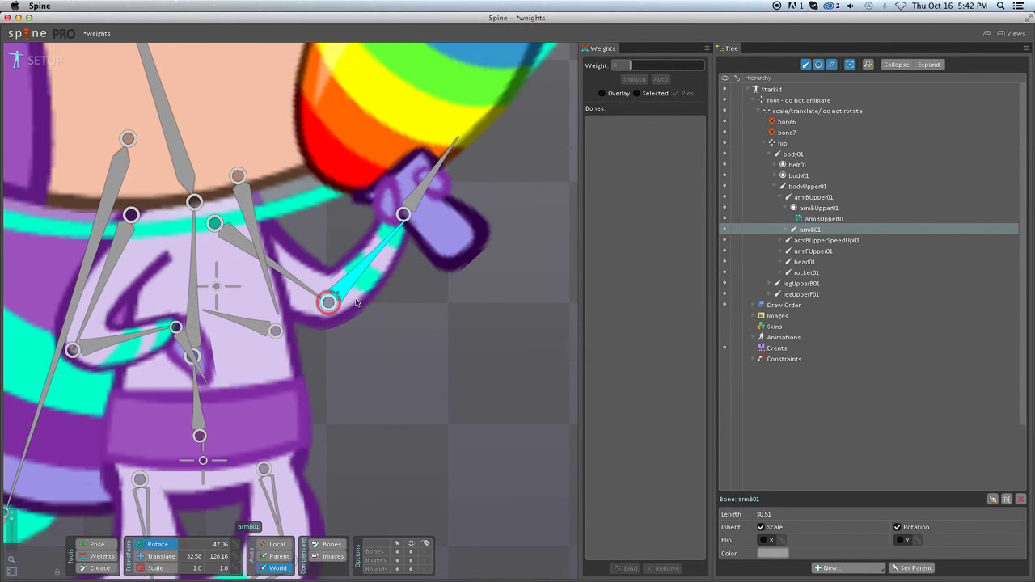
Inspect the armBUpper01 mesh's vertex layout in mesh editing mode, then leave that mode.
left_click(362, 300)
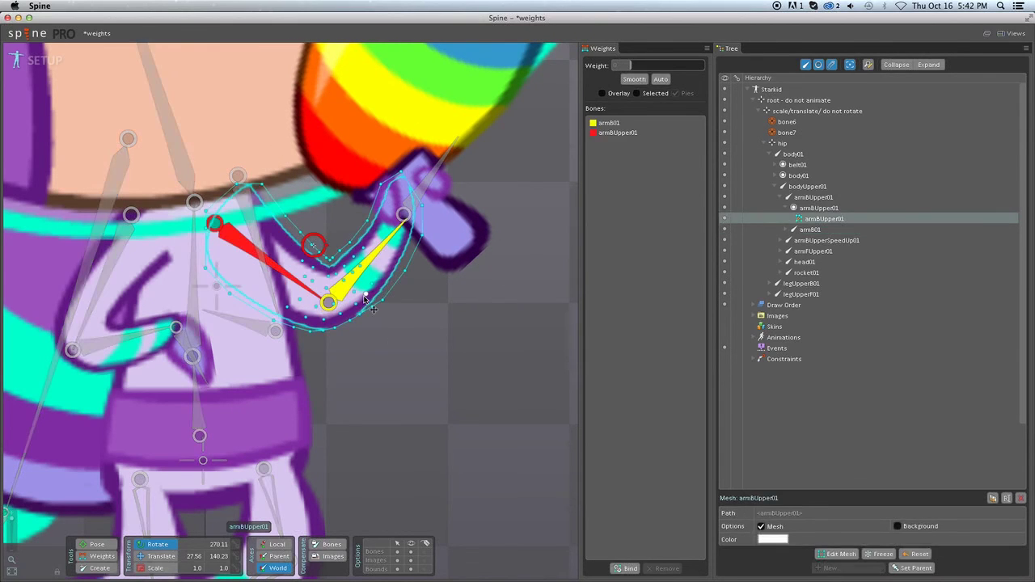
left_click(832, 554)
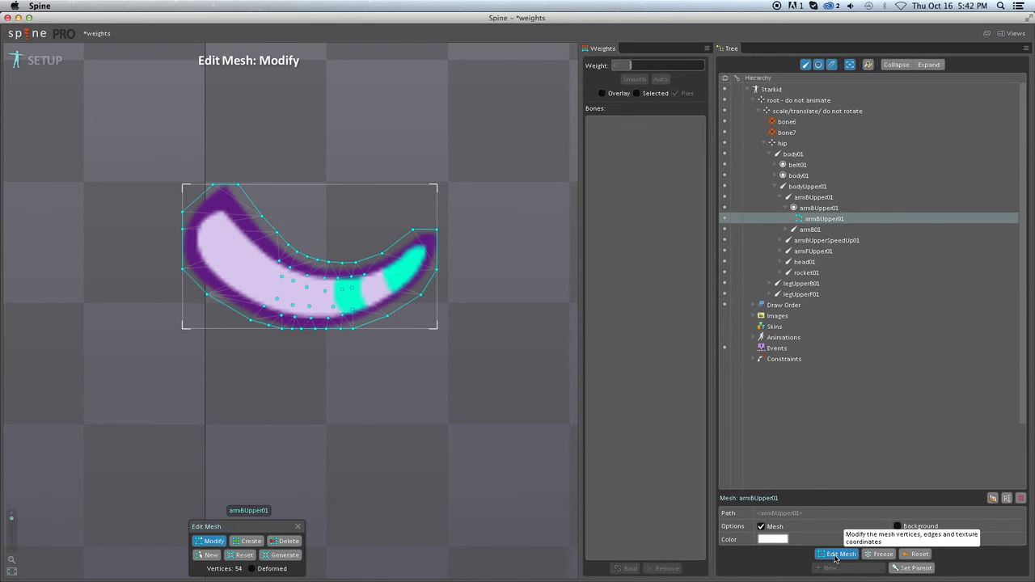
left_click(834, 556)
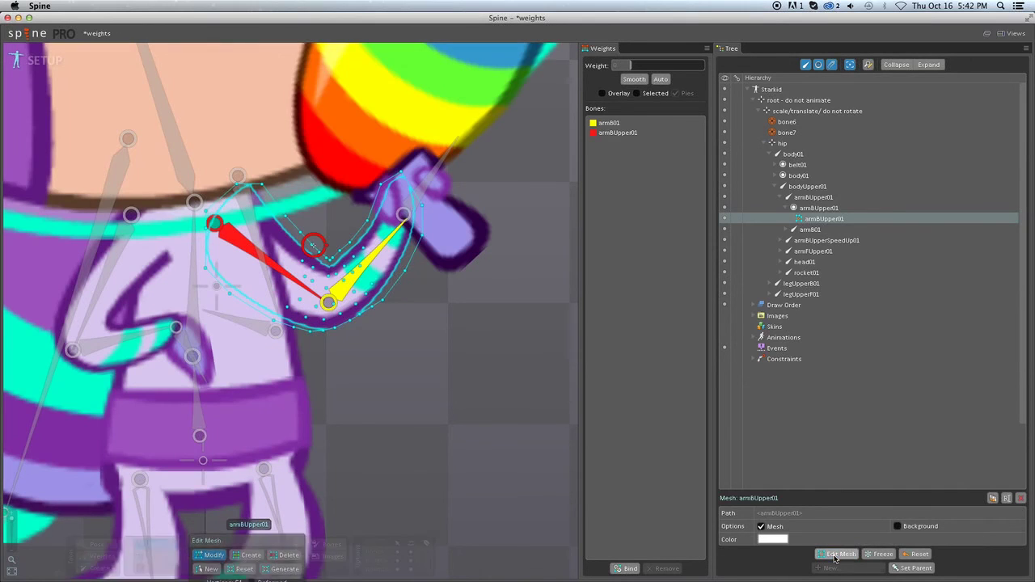
Clear the mesh selection and reselect the armB01 forearm bone for rotation.
left_click(406, 360)
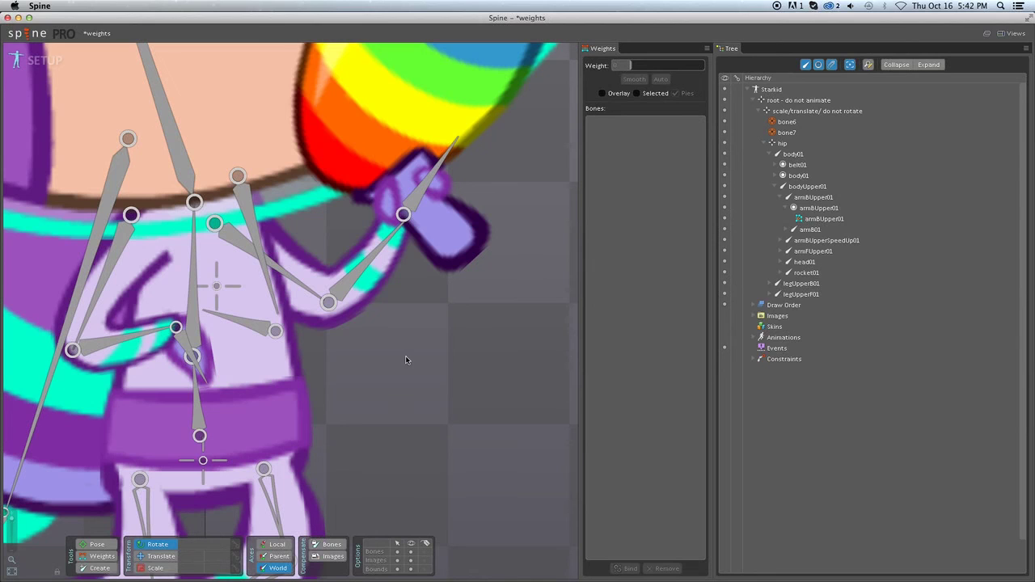
left_click(333, 293)
left_click(338, 283)
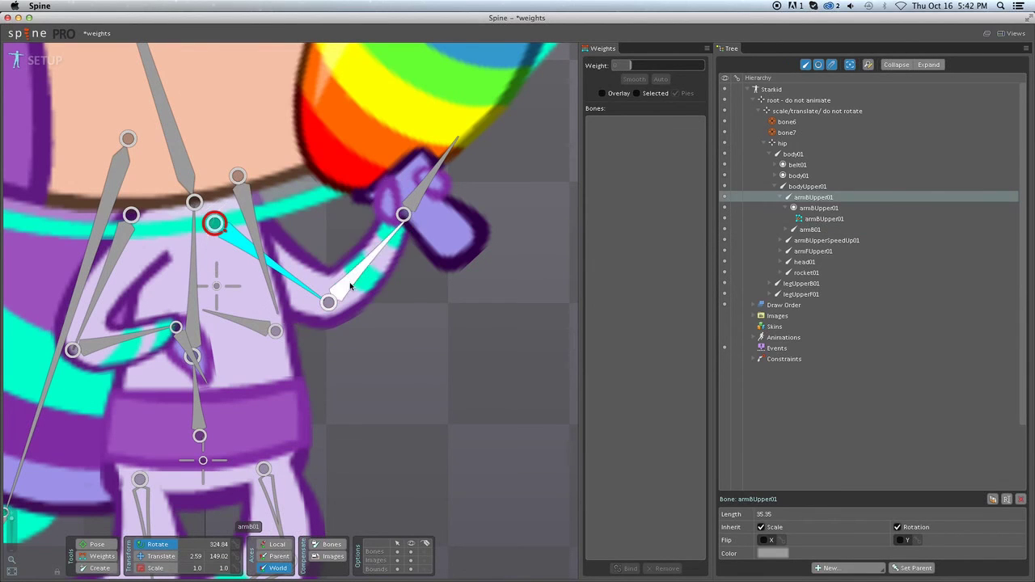
left_click(357, 284)
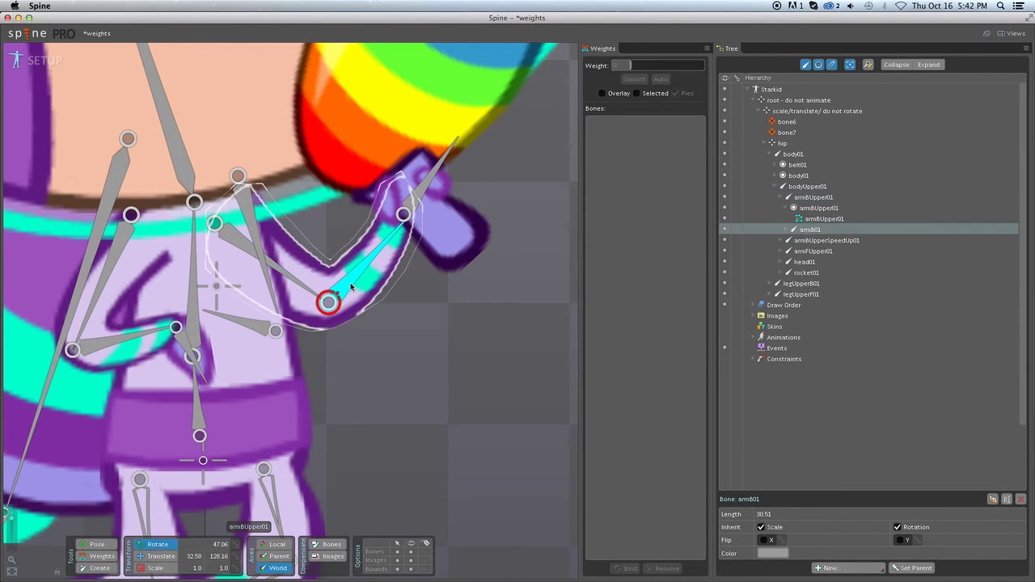